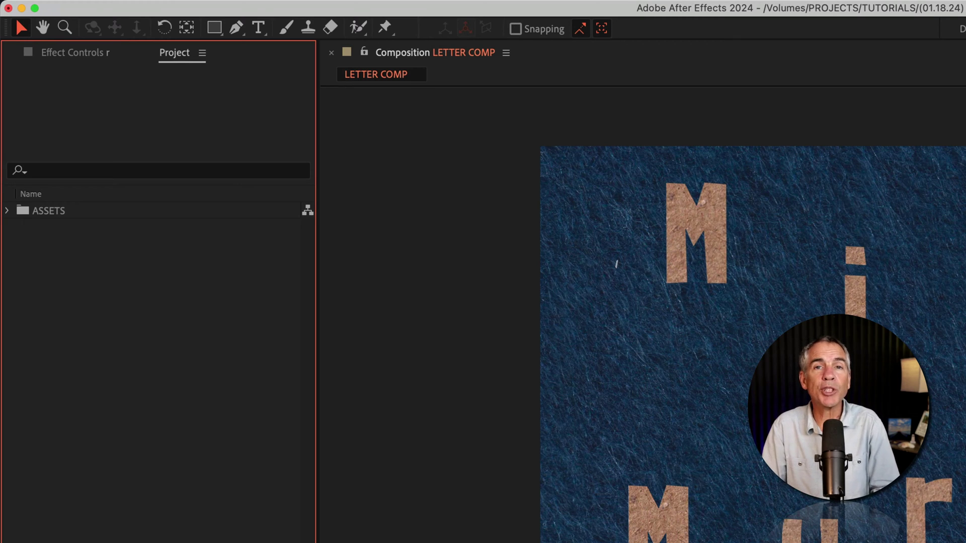
Step: Open the Align panel from Window and select the M, i and K letter layers
{"action": "left_click", "coordinate": [529, 10]}
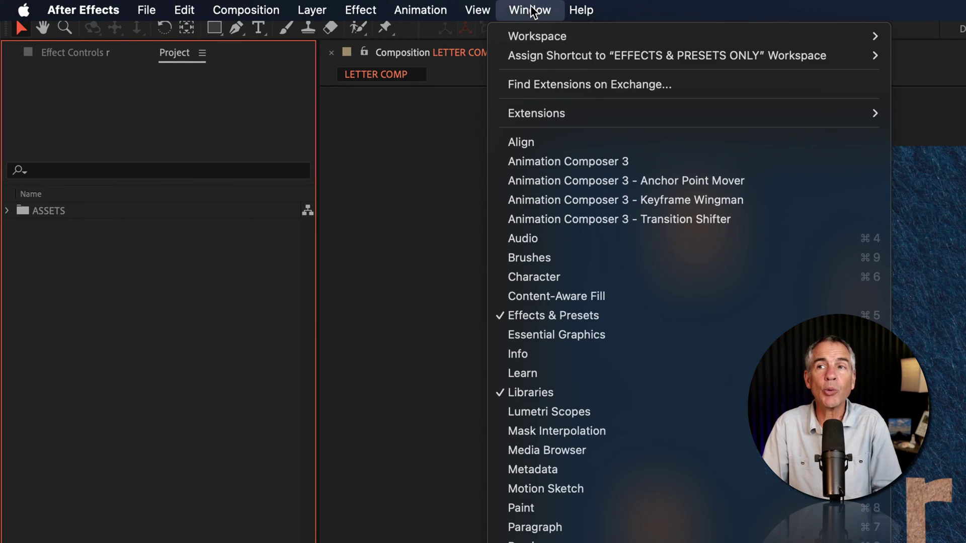
{"action": "left_click", "coordinate": [619, 144]}
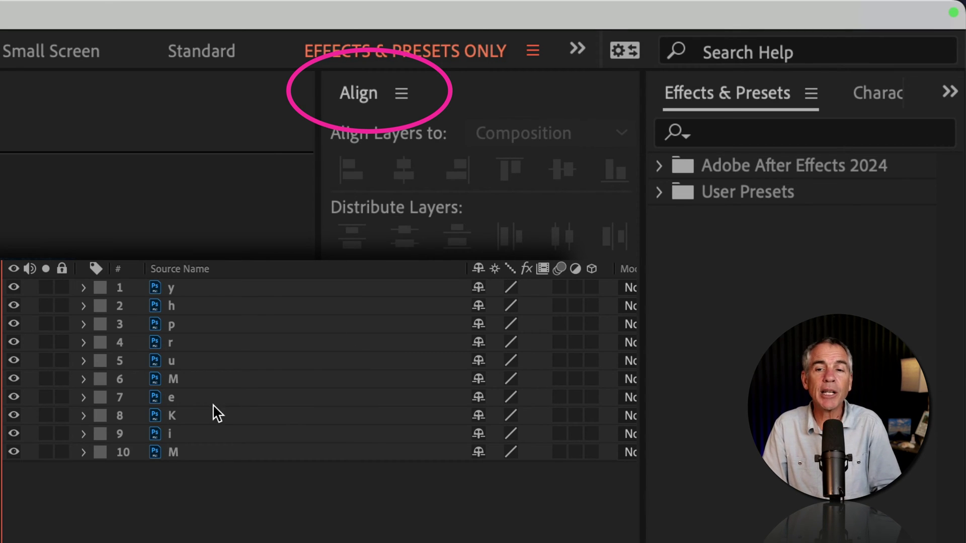
{"action": "left_click", "coordinate": [183, 452]}
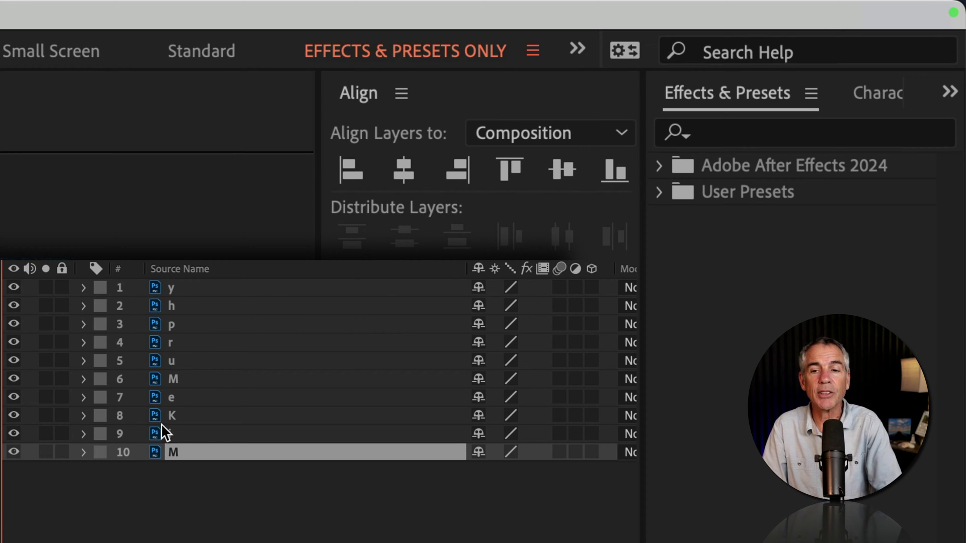
{"action": "left_click", "coordinate": [178, 435], "text": "shift"}
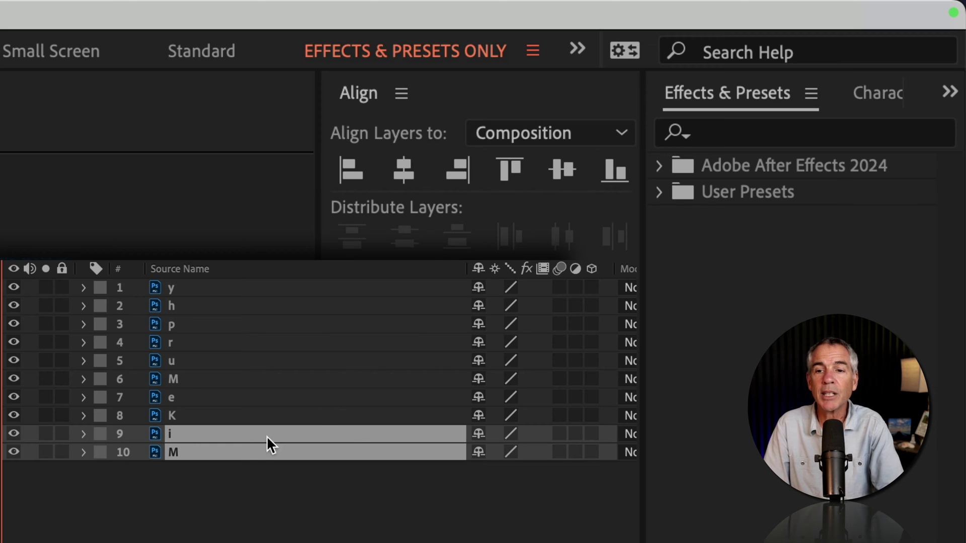
{"action": "left_click", "coordinate": [186, 417], "text": "shift"}
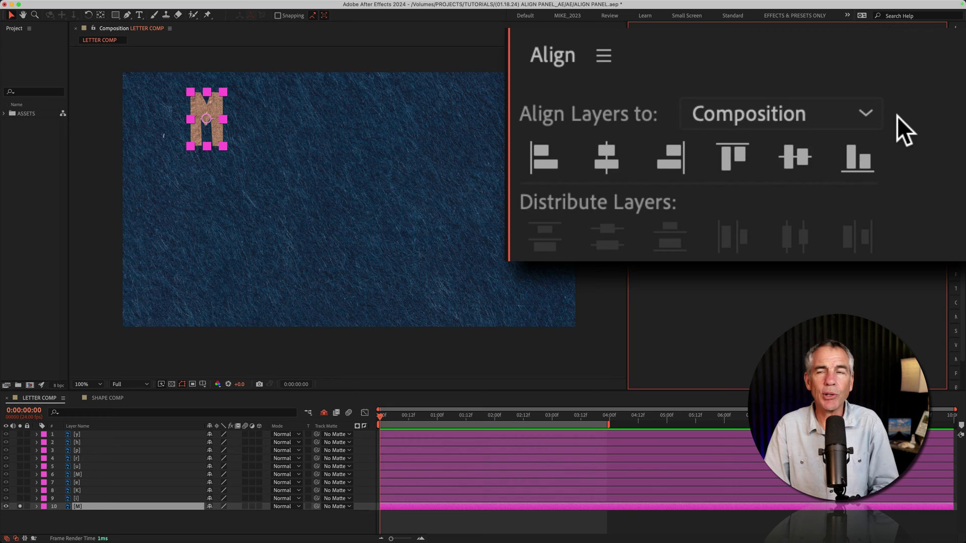
Step: Show the Align Layers to choices, Selection and Composition, in the Align panel
{"action": "left_click", "coordinate": [872, 113]}
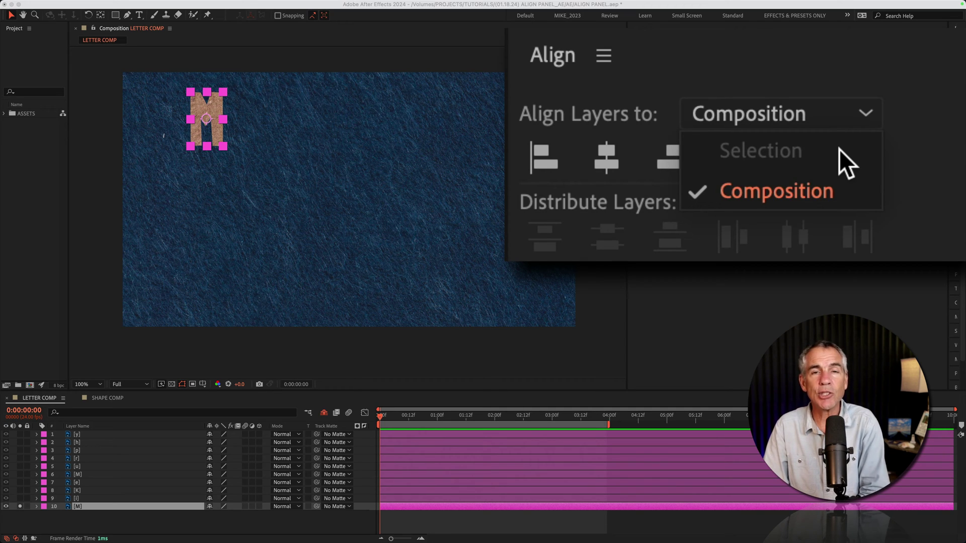
Step: Relative to the composition, align the M left, centre, right, top, middle, then bottom
{"action": "left_click", "coordinate": [838, 191]}
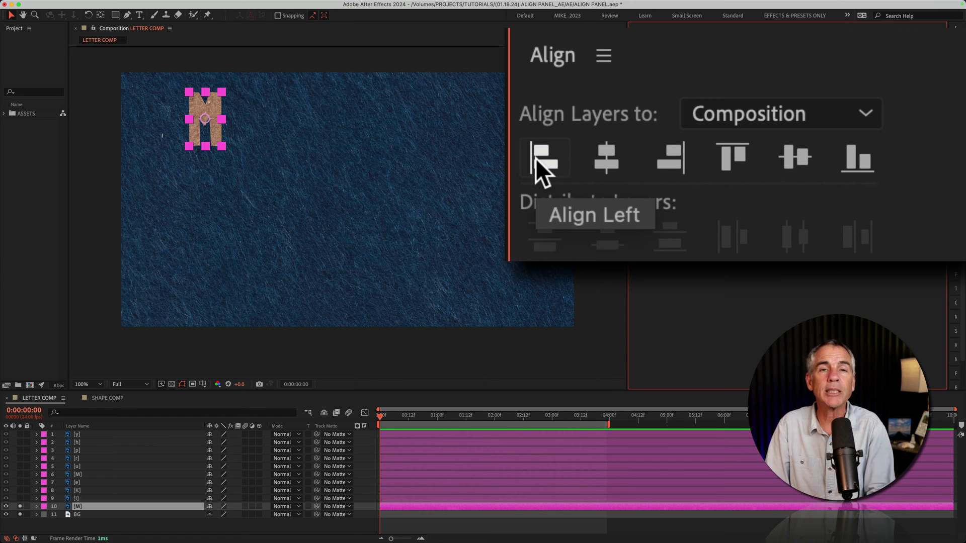
{"action": "left_click", "coordinate": [547, 156]}
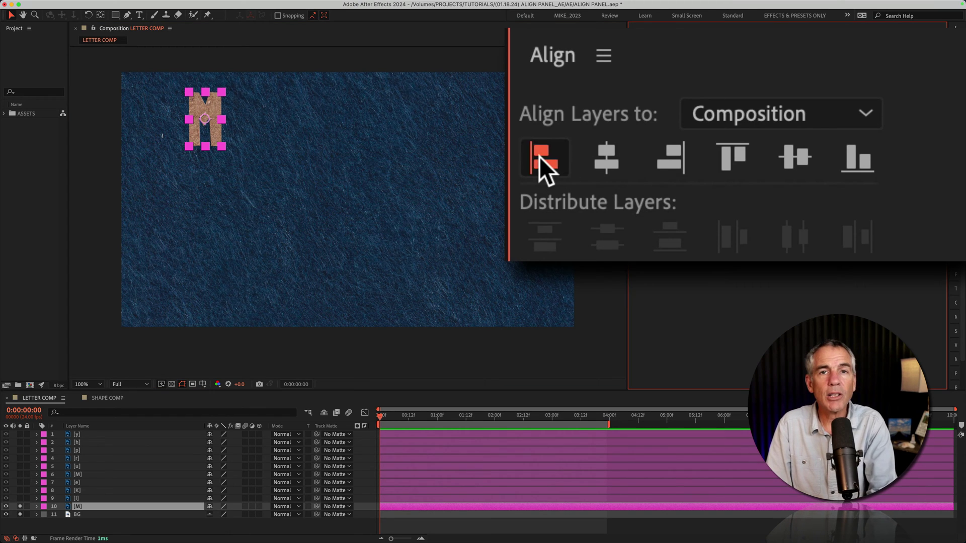
{"action": "left_click", "coordinate": [137, 362]}
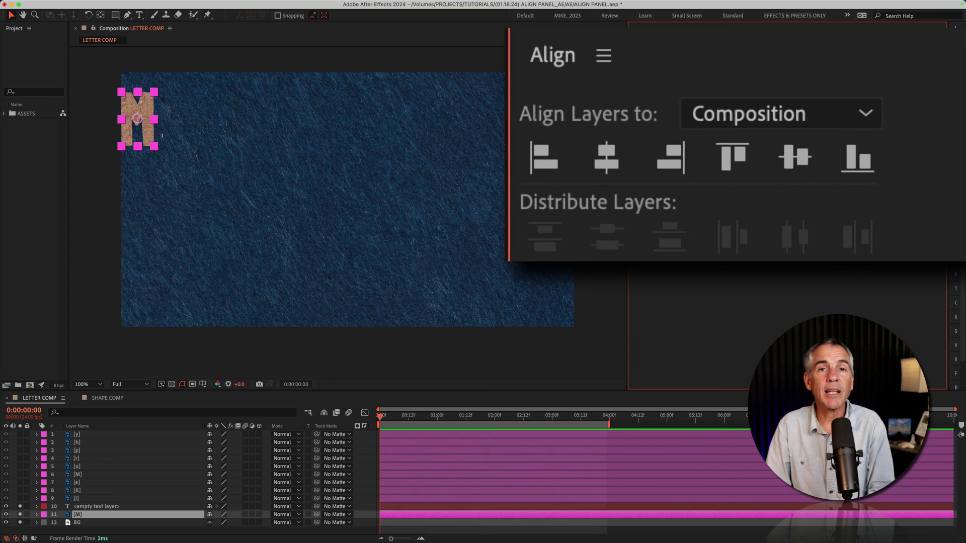
{"action": "left_click", "coordinate": [609, 159]}
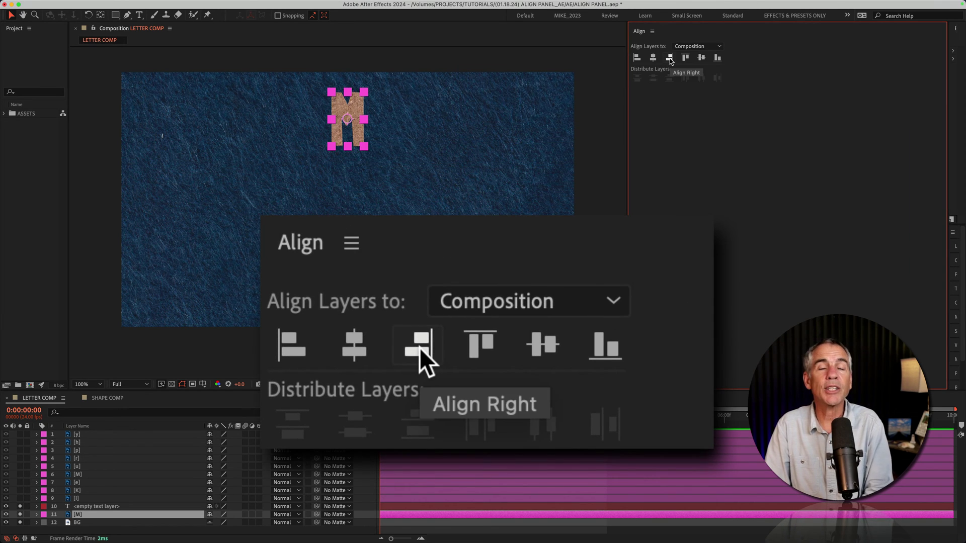
{"action": "left_click", "coordinate": [670, 60]}
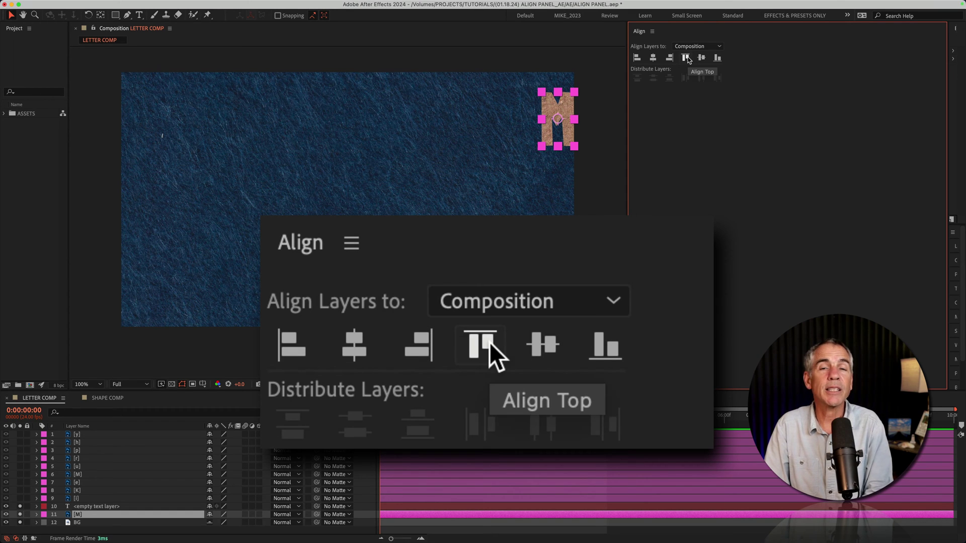
{"action": "left_click", "coordinate": [688, 61]}
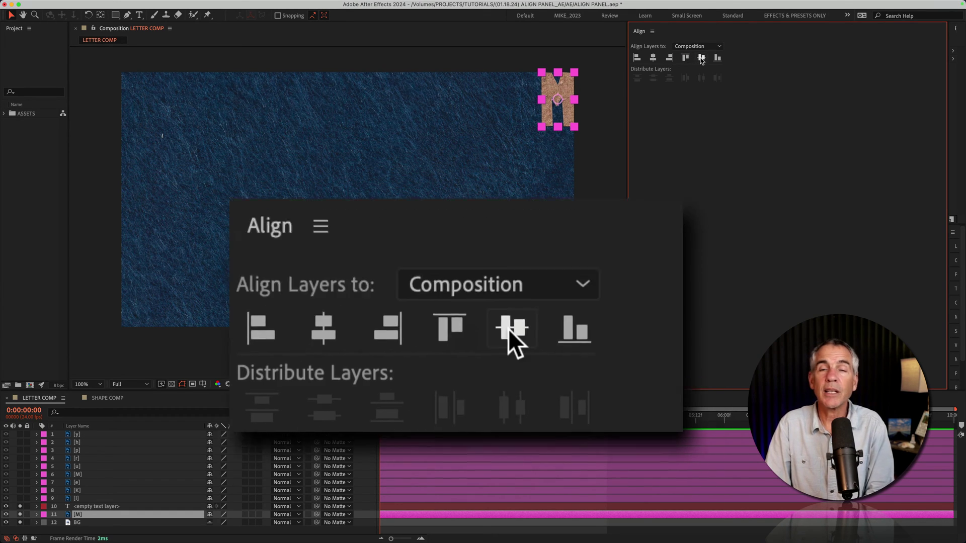
{"action": "left_click", "coordinate": [701, 60]}
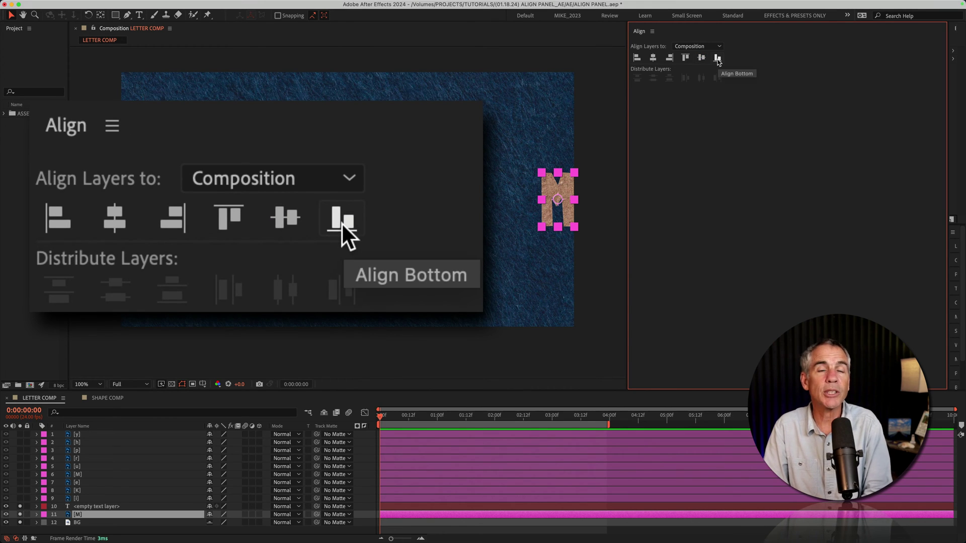
{"action": "left_click", "coordinate": [718, 60]}
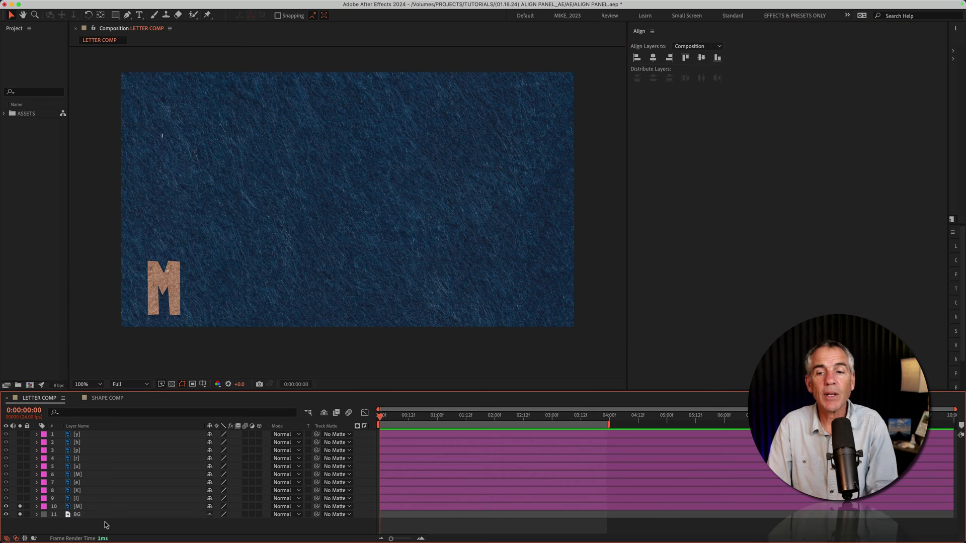
Step: Reselect only layer 10 M and centre it horizontally and vertically in the composition
{"action": "left_click", "coordinate": [105, 525]}
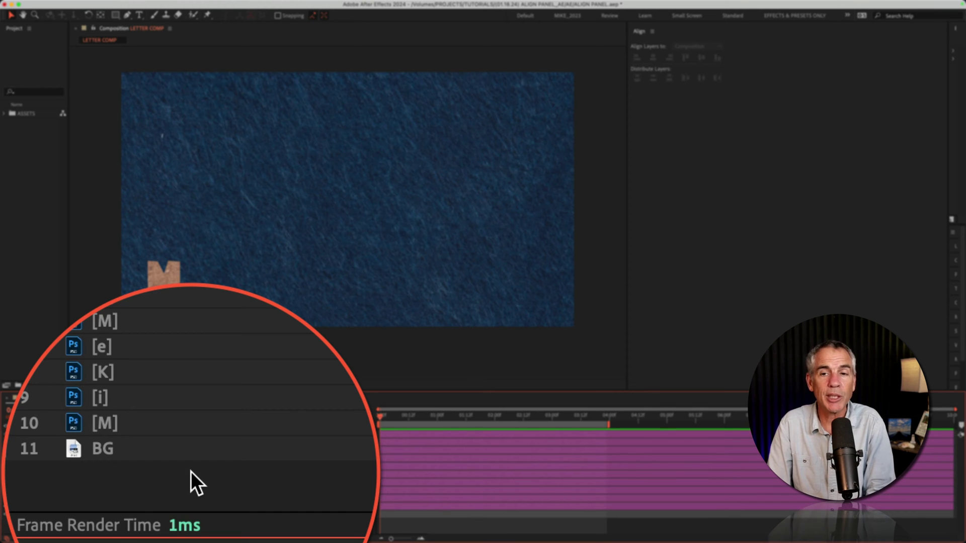
{"action": "left_click", "coordinate": [191, 422]}
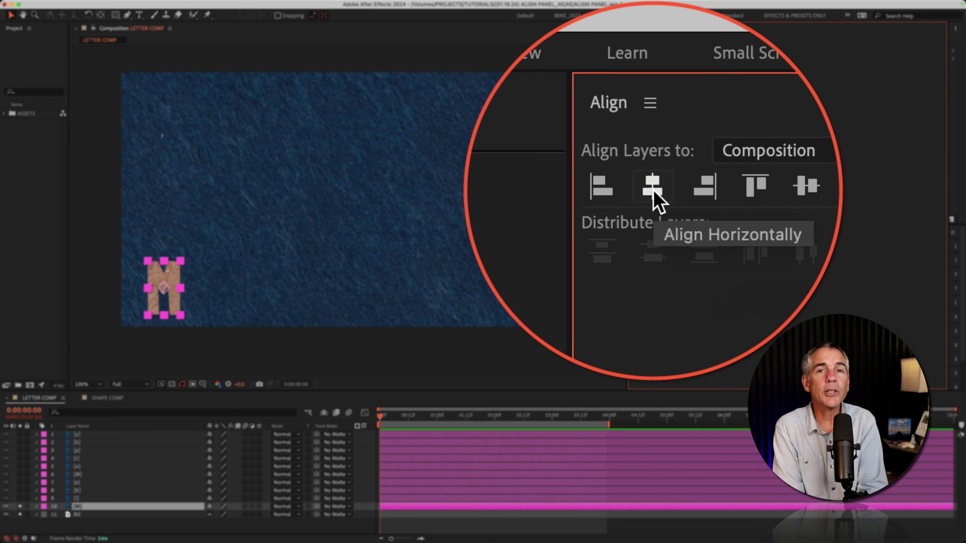
{"action": "left_click", "coordinate": [652, 189]}
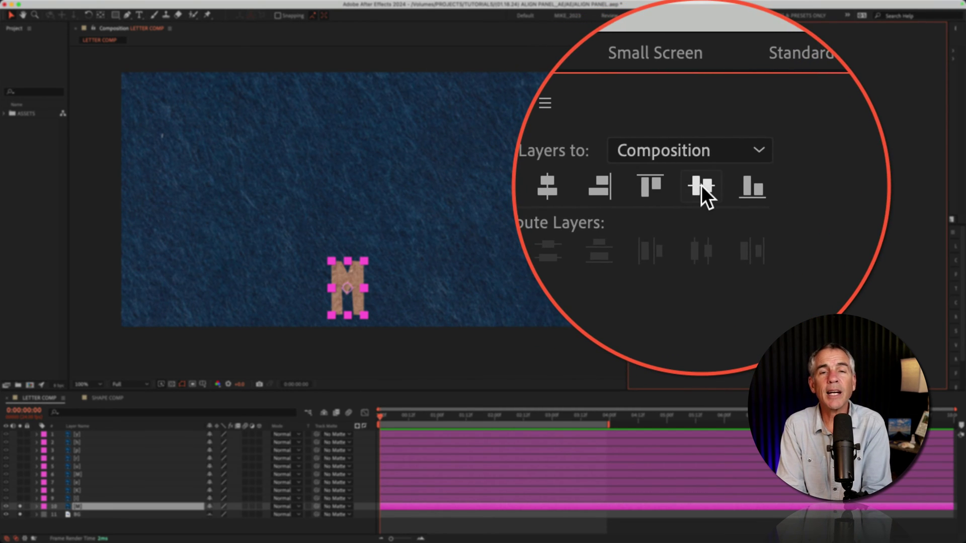
{"action": "left_click", "coordinate": [701, 184]}
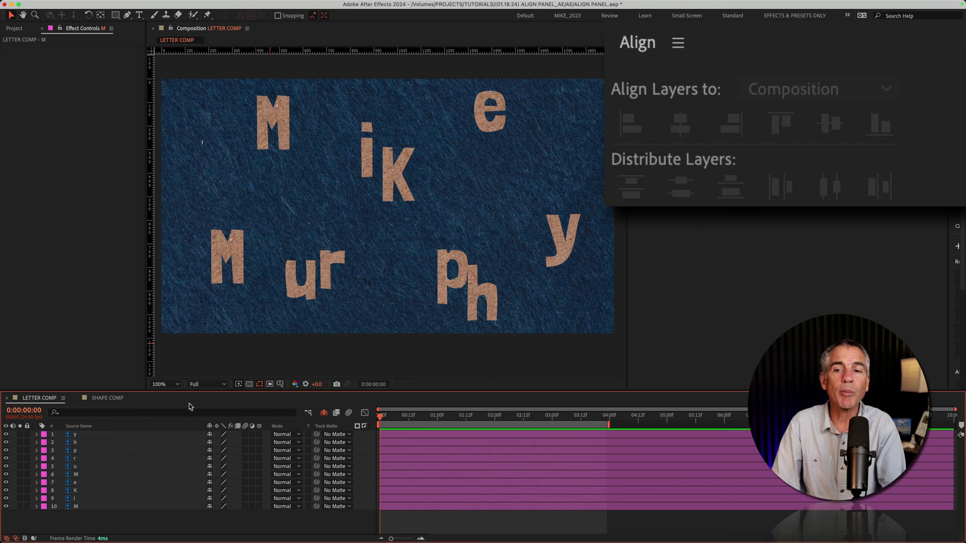
Step: Select the M, i, K and e layers and set Align Layers to Selection
{"action": "left_click", "coordinate": [92, 506]}
{"action": "left_click", "coordinate": [96, 483], "text": "shift"}
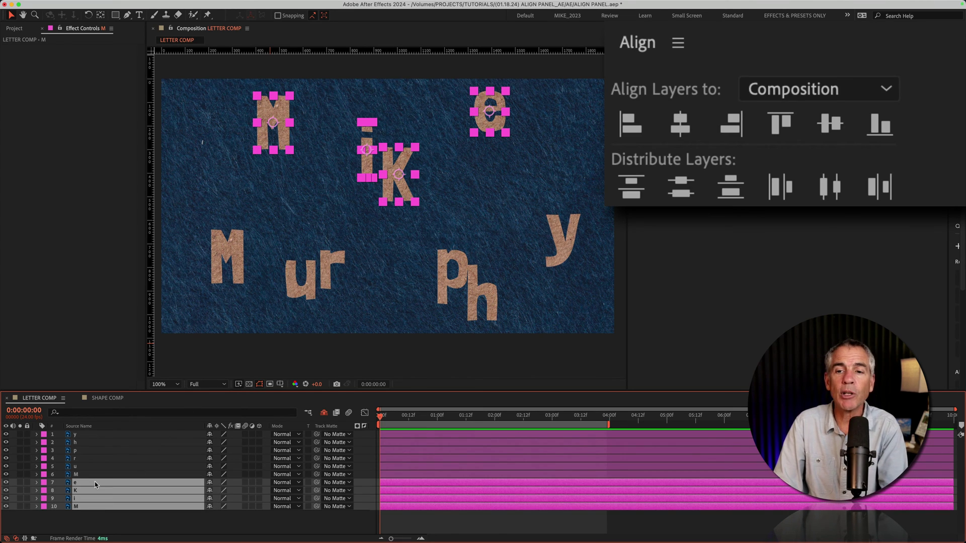
{"action": "left_click", "coordinate": [627, 73]}
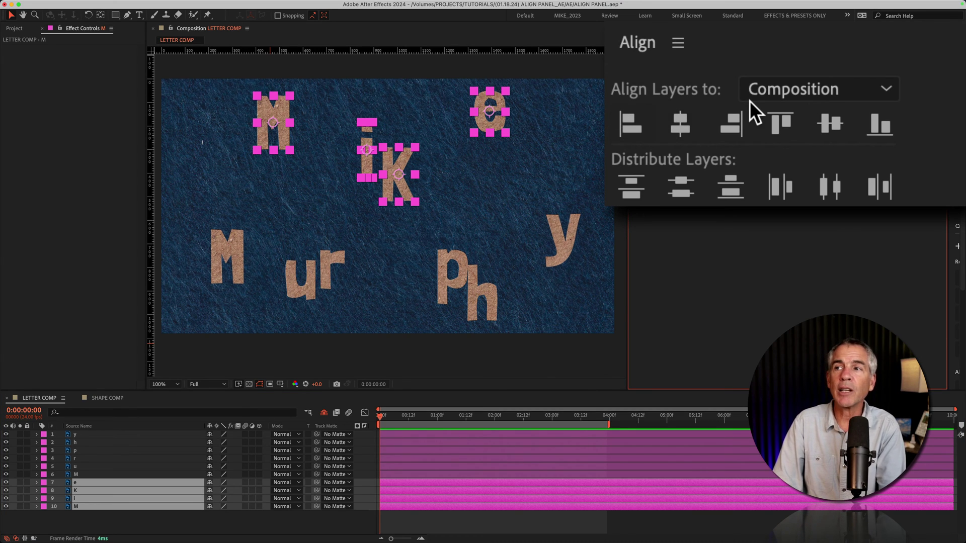
{"action": "left_click", "coordinate": [820, 88]}
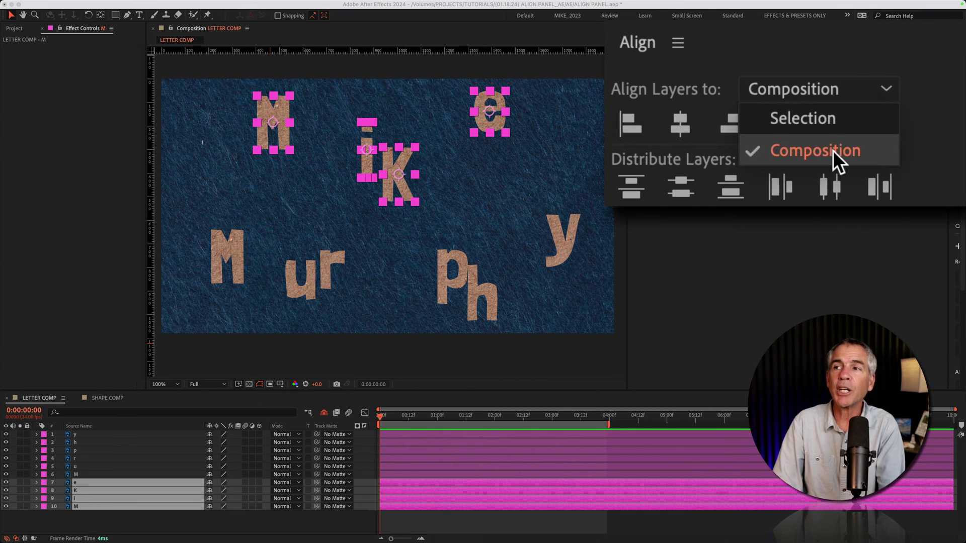
{"action": "left_click", "coordinate": [827, 116]}
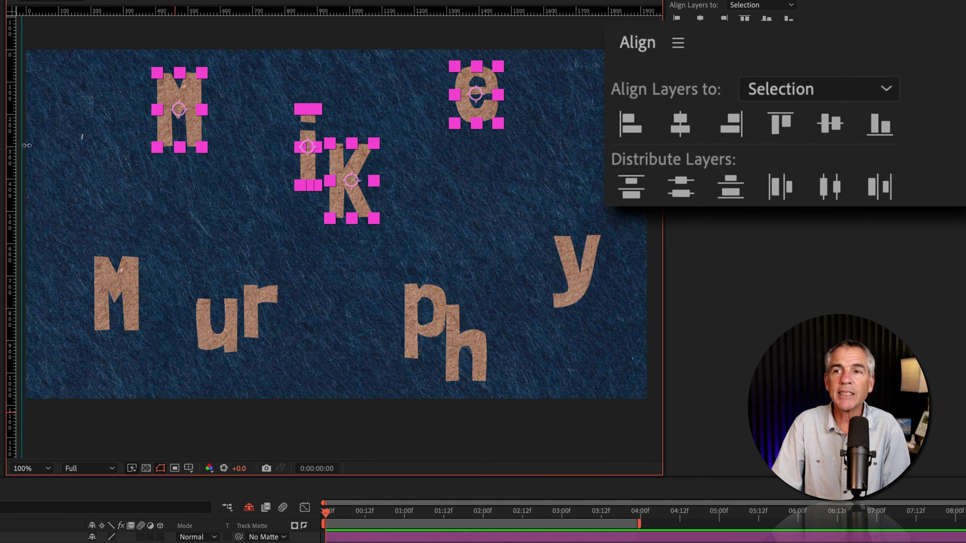
Step: Add ruler guides and line the top letters up vertically on one row
{"action": "left_click_drag", "start_coordinate": [27, 145], "coordinate": [156, 145]}
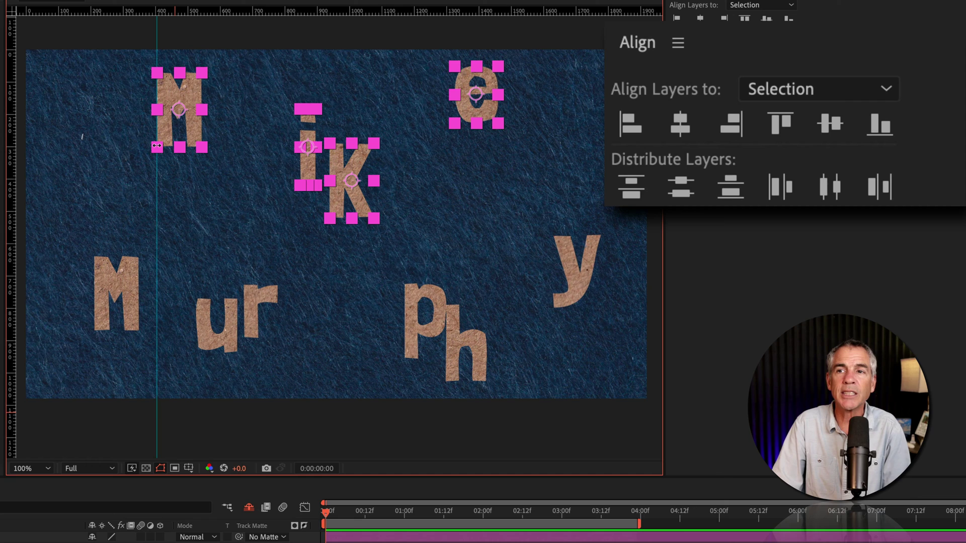
{"action": "left_click", "coordinate": [628, 124]}
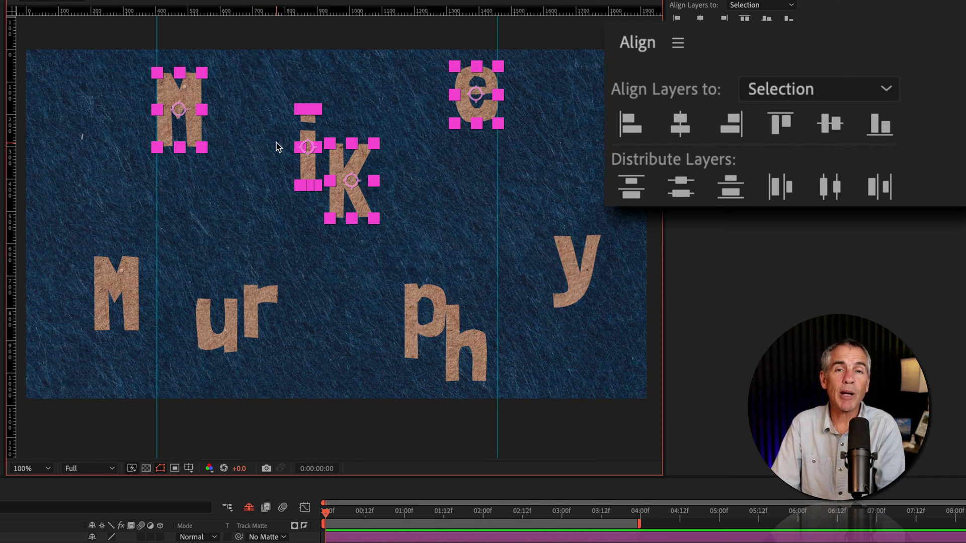
{"action": "left_click", "coordinate": [831, 127]}
{"action": "left_click", "coordinate": [570, 158]}
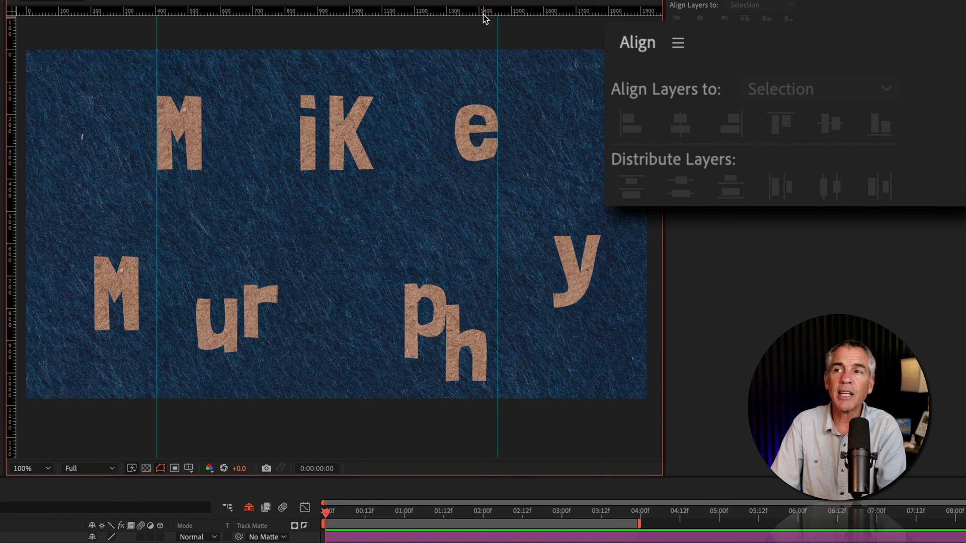
{"action": "mouse_move", "coordinate": [483, 14]}
{"action": "left_mouse_down"}
{"action": "mouse_move", "coordinate": [487, 156]}
{"action": "mouse_move", "coordinate": [487, 23]}
{"action": "left_mouse_up"}
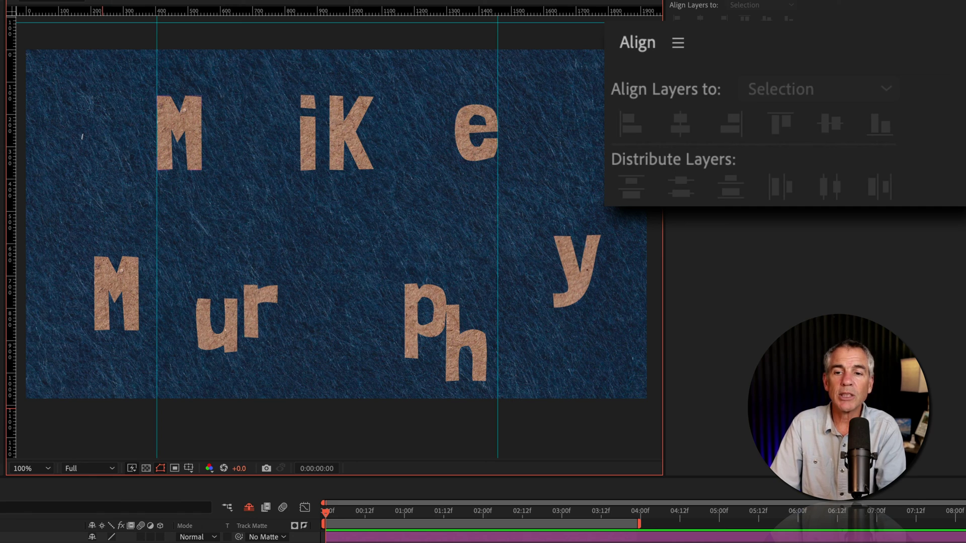
Step: Align the bottoms of M, iK and e, then check the result with a guide
{"action": "left_click", "coordinate": [179, 132]}
{"action": "left_click", "coordinate": [335, 132], "text": "shift"}
{"action": "left_click", "coordinate": [475, 133], "text": "shift"}
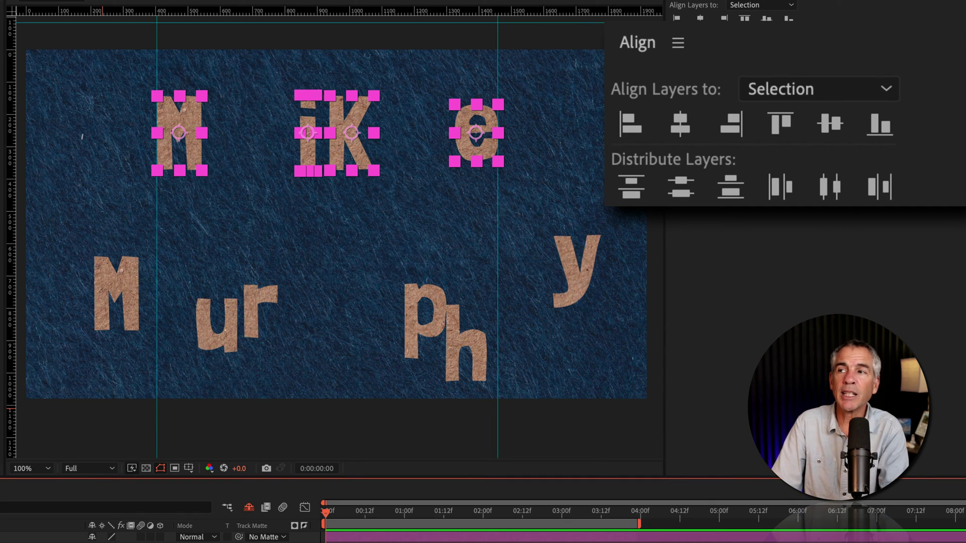
{"action": "left_click", "coordinate": [888, 129]}
{"action": "left_click", "coordinate": [600, 142]}
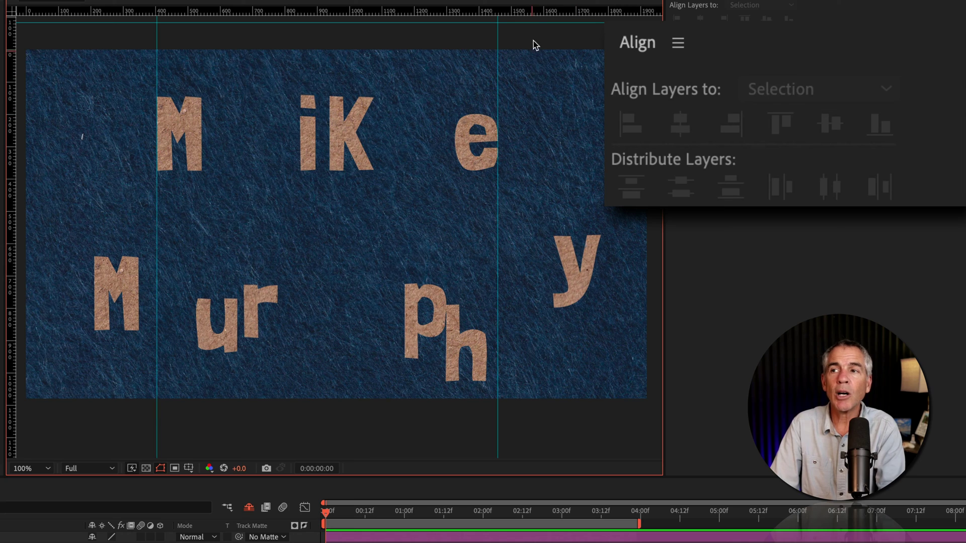
{"action": "left_click_drag", "start_coordinate": [536, 14], "coordinate": [524, 171]}
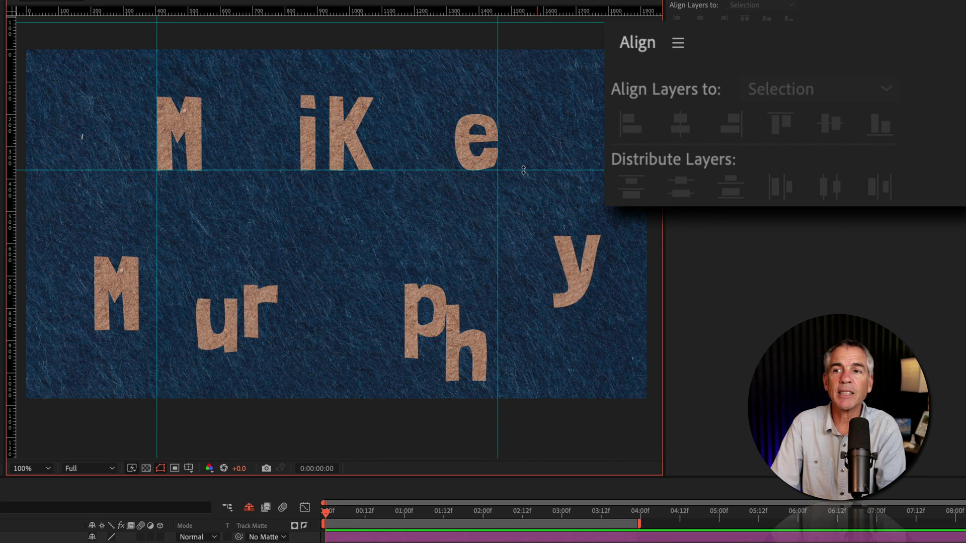
{"action": "key", "text": "ctrl+z"}
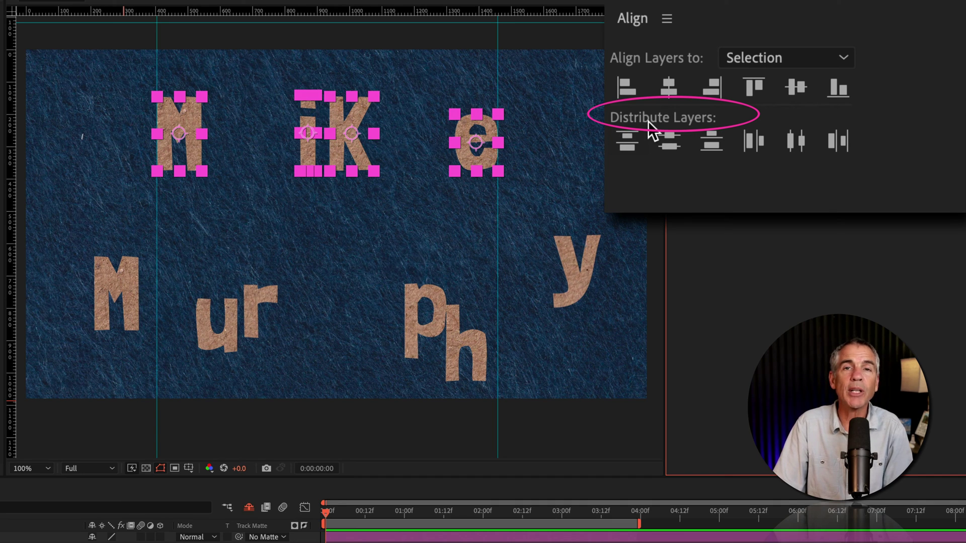
Step: Distribute M, i, K and e evenly in the horizontal direction
{"action": "left_click", "coordinate": [796, 145]}
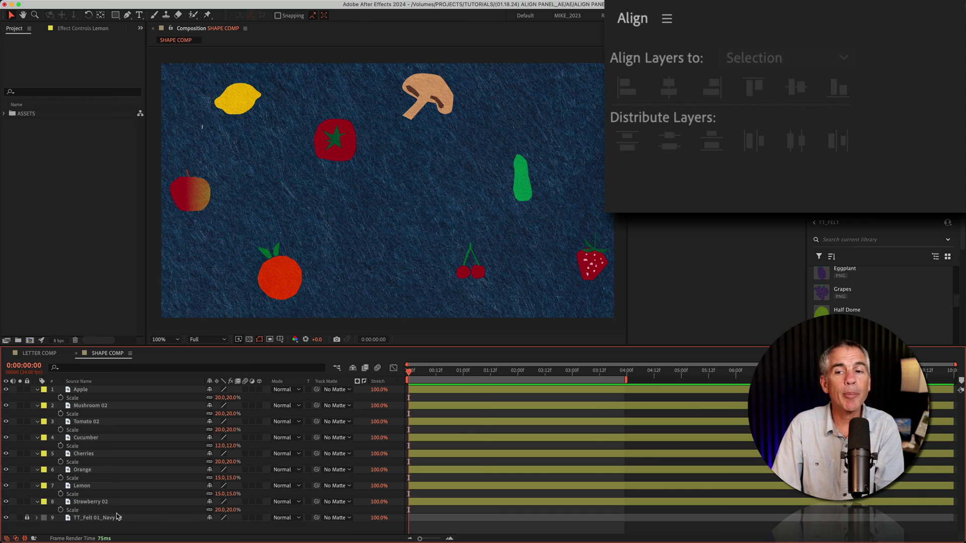
Step: Select all the fruit layers from Strawberry 02 upward and open the Align panel
{"action": "left_click", "coordinate": [121, 503]}
{"action": "left_click", "coordinate": [129, 390], "text": "shift"}
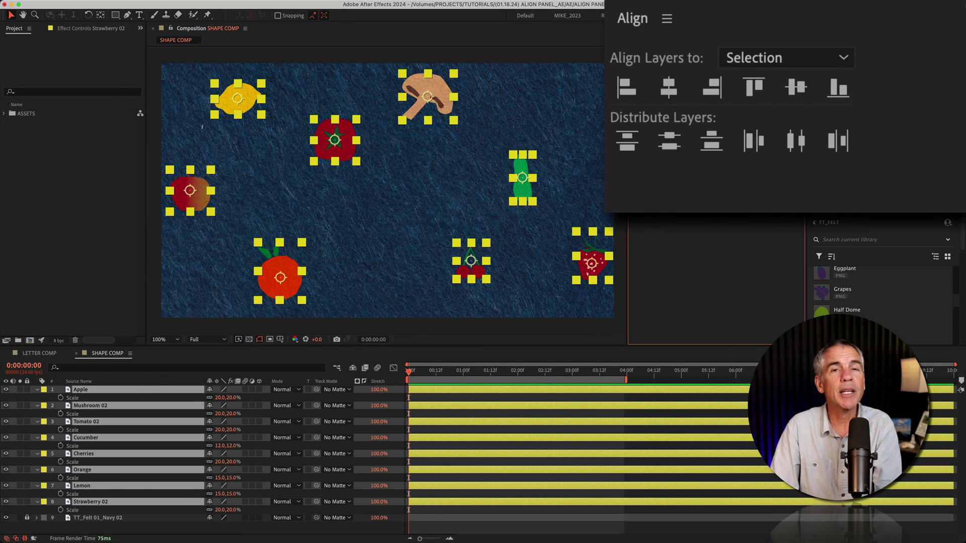
{"action": "left_click", "coordinate": [284, 5]}
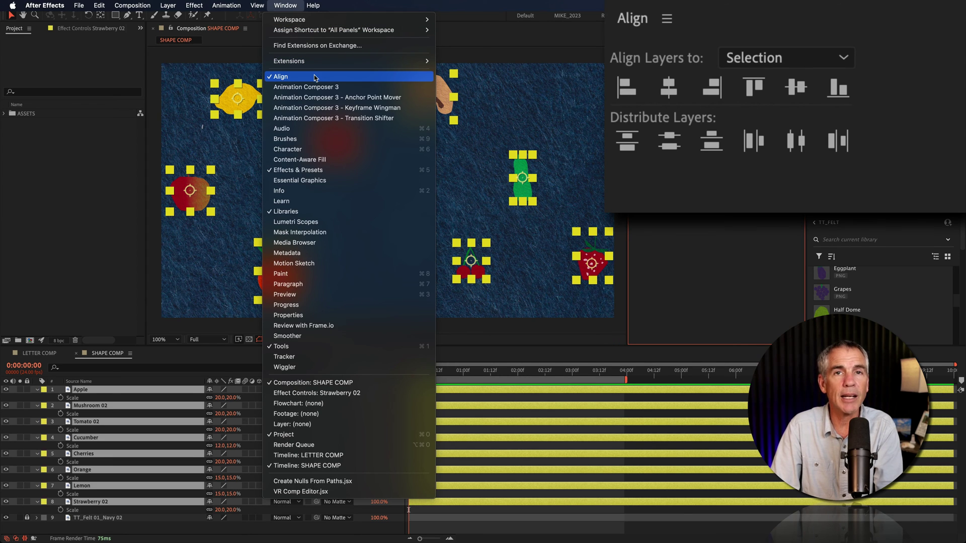
{"action": "left_click", "coordinate": [315, 78]}
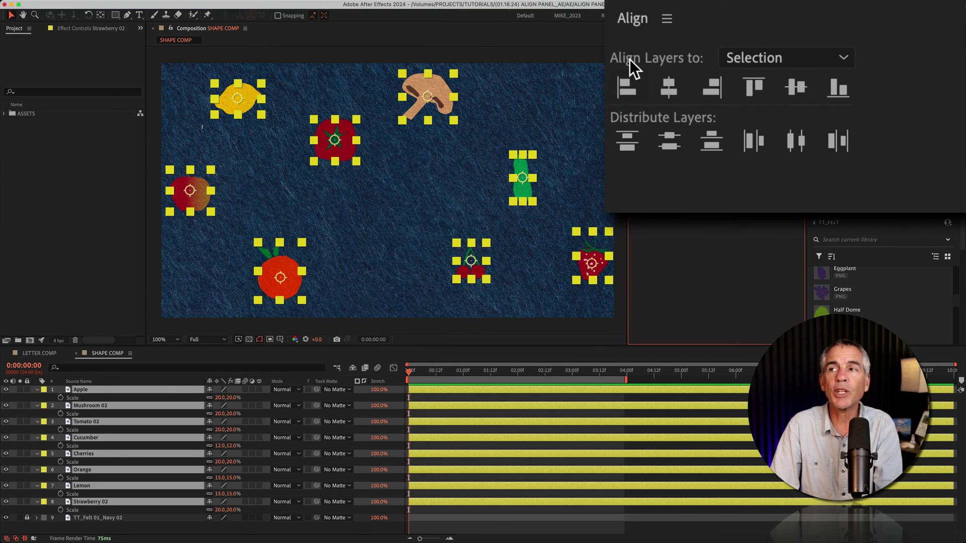
Step: Relative to the selection, centre the fruit vertically and distribute them horizontally
{"action": "left_click", "coordinate": [799, 58]}
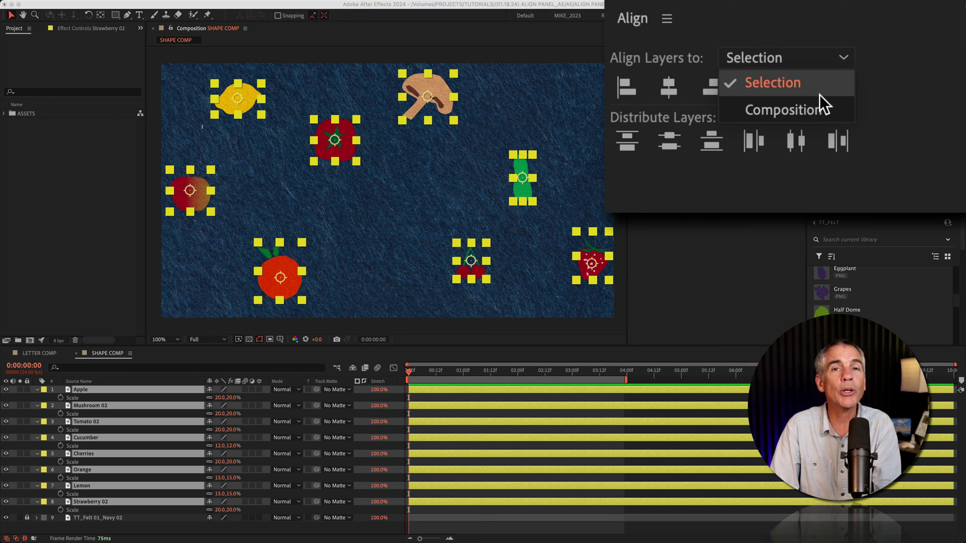
{"action": "left_click", "coordinate": [822, 123]}
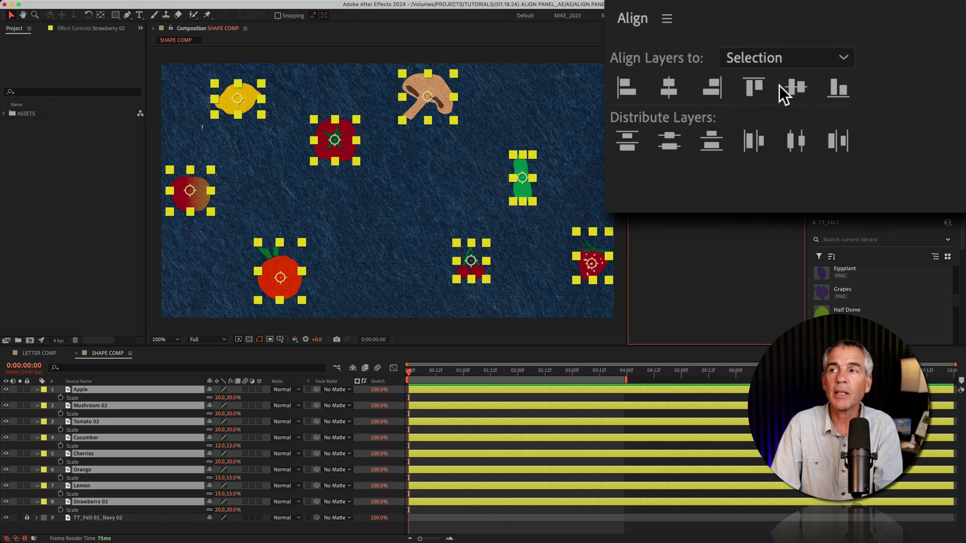
{"action": "left_click", "coordinate": [793, 88]}
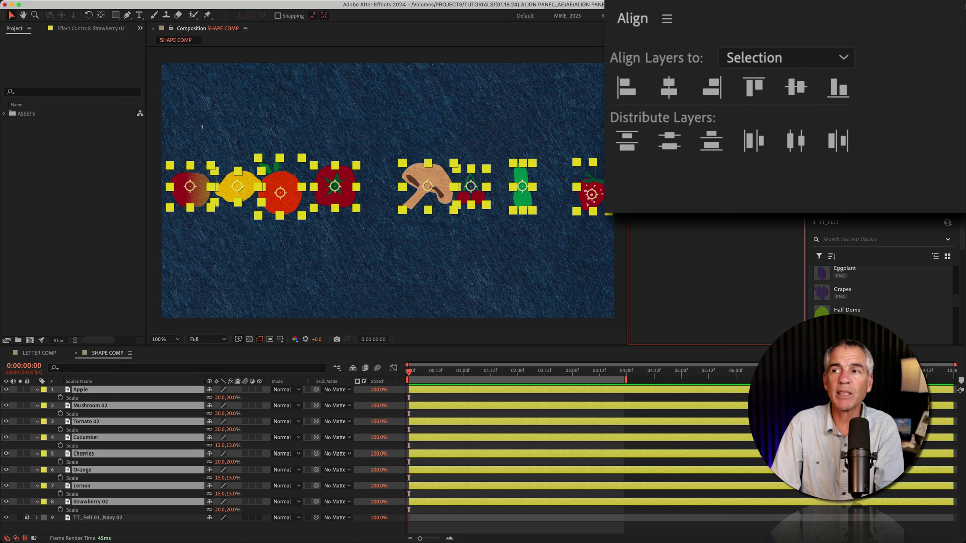
{"action": "left_click", "coordinate": [798, 142]}
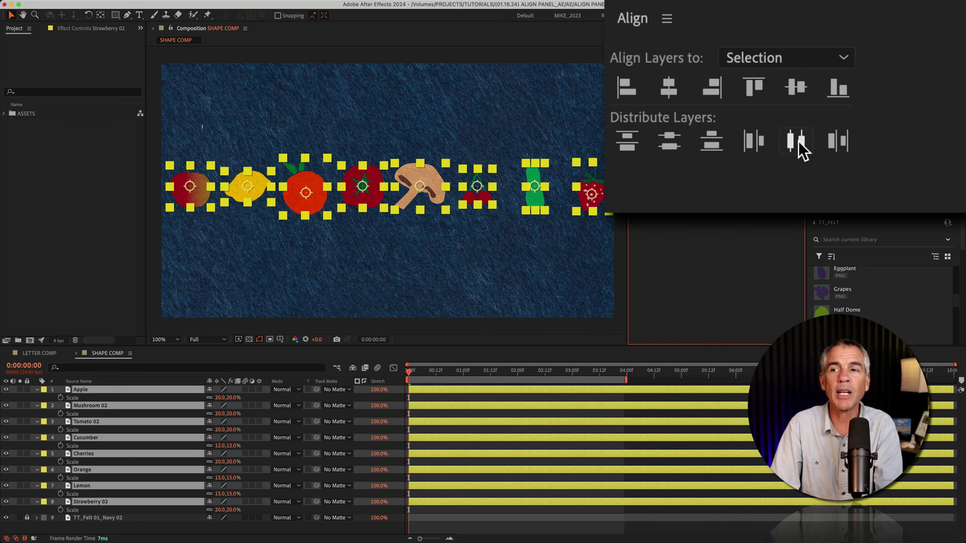